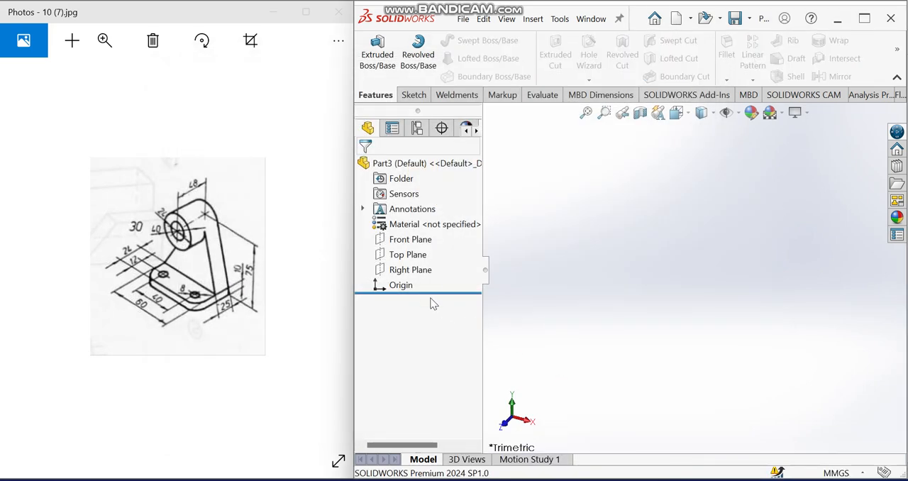
Step: Start a sketch on the Top Plane and draw a center rectangle centred on the origin
left_click(417, 260)
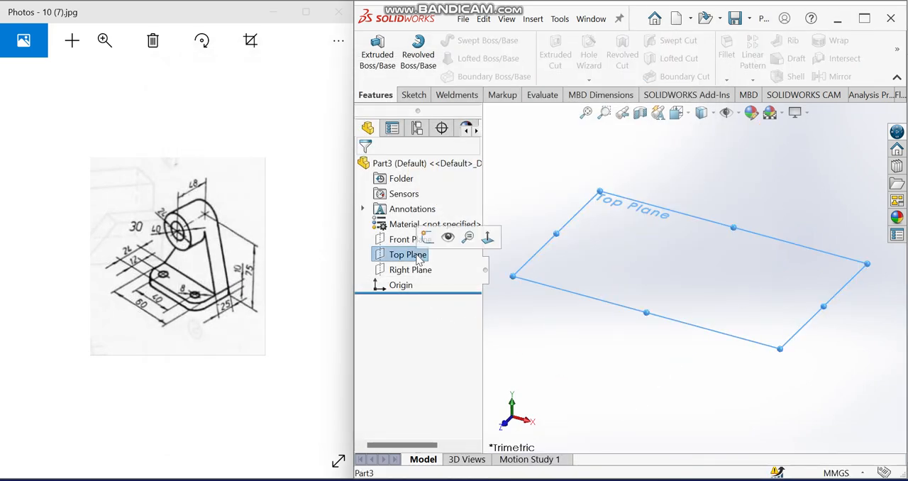
left_click(427, 237)
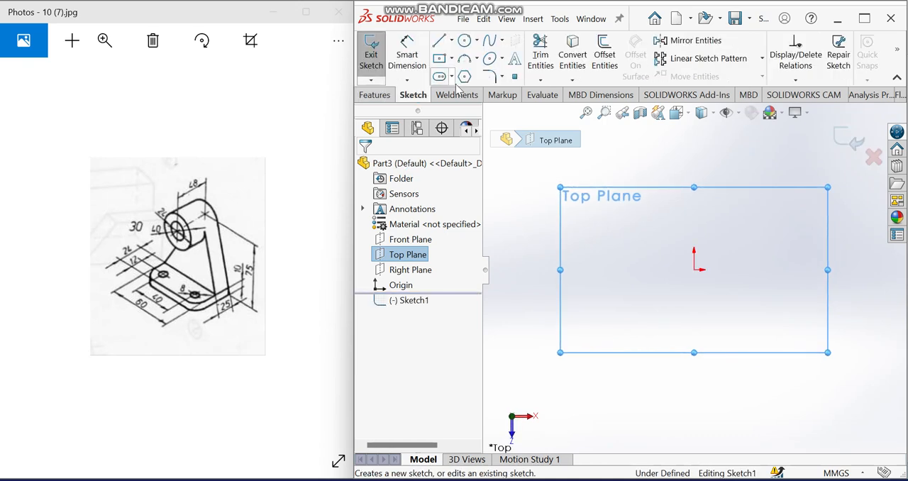
left_click(452, 59)
left_click(468, 91)
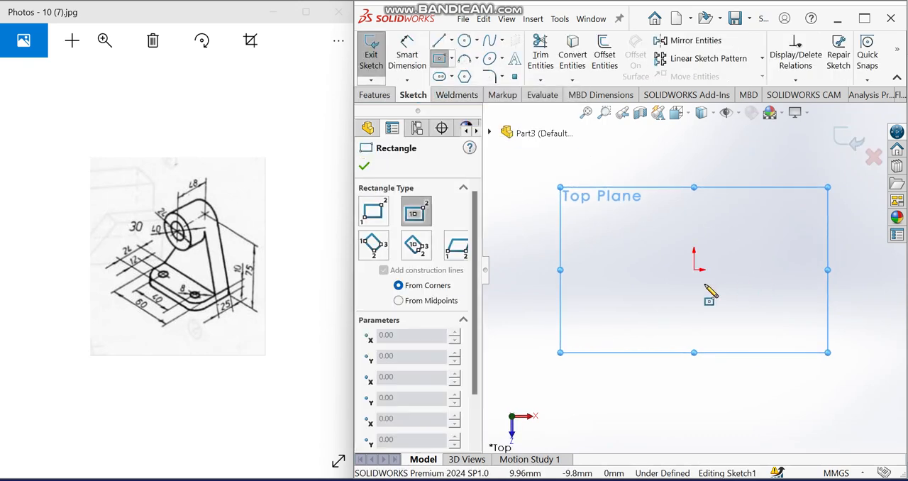
left_click(694, 269)
left_click(827, 339)
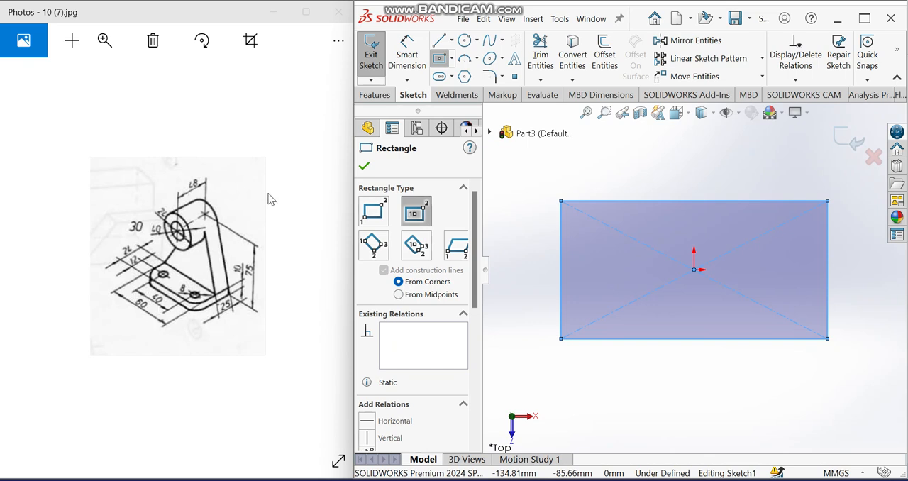
Step: Dimension the rectangle 60 mm wide and 49 mm high
left_click(408, 53)
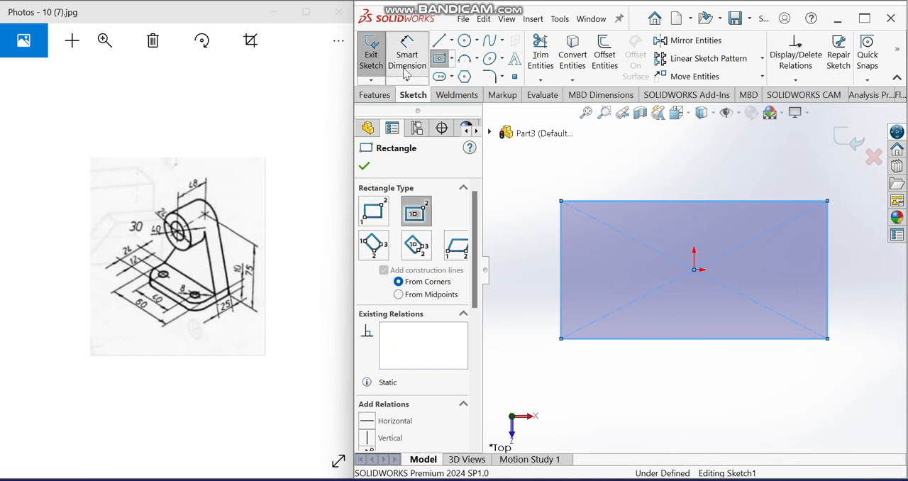
left_click(630, 339)
left_click(633, 397)
type("60.00mm")
left_click(564, 369)
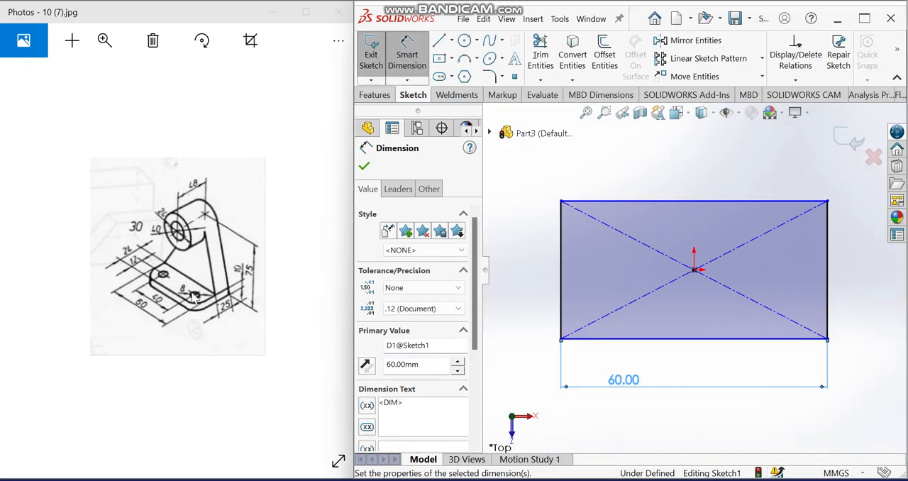
left_click(561, 270)
left_click(541, 272)
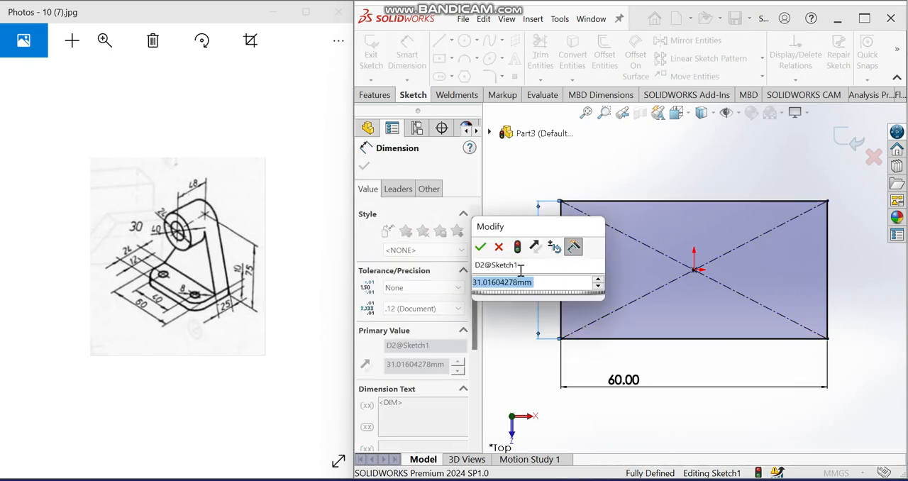
type("49")
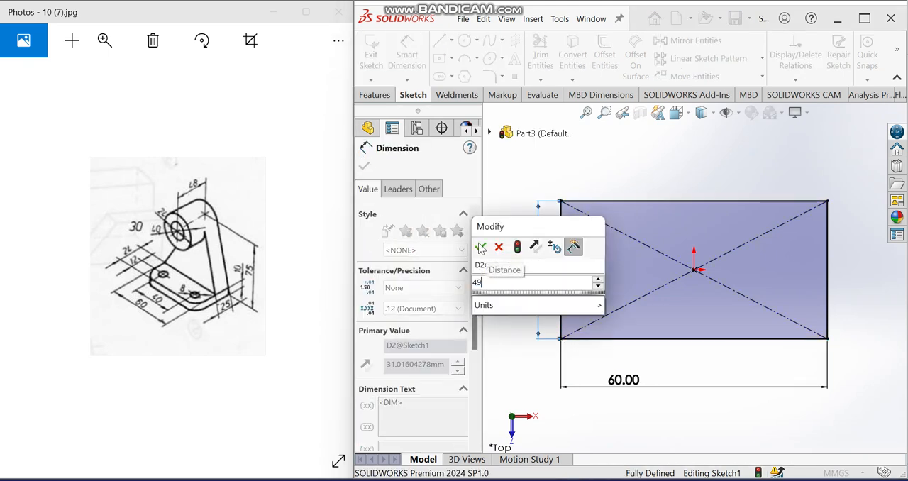
left_click(480, 246)
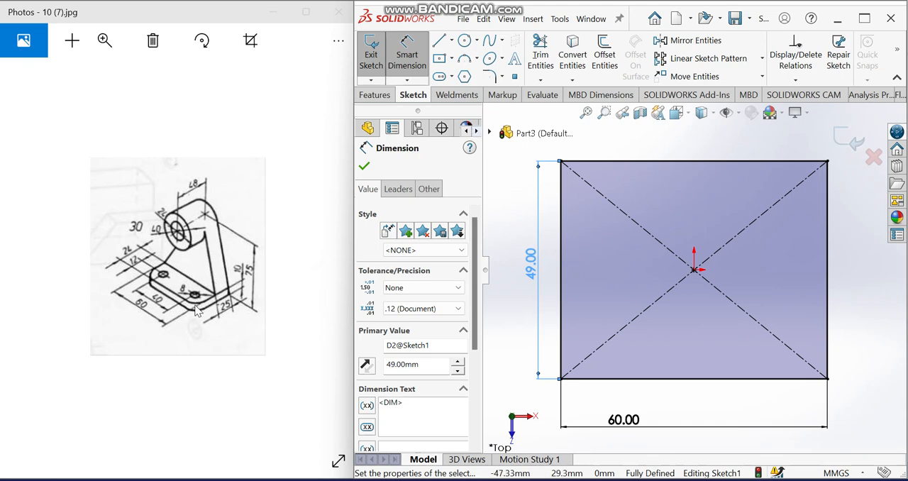
Step: Round the rectangle's two lower corners with 12 mm radius sketch fillets
left_click(494, 79)
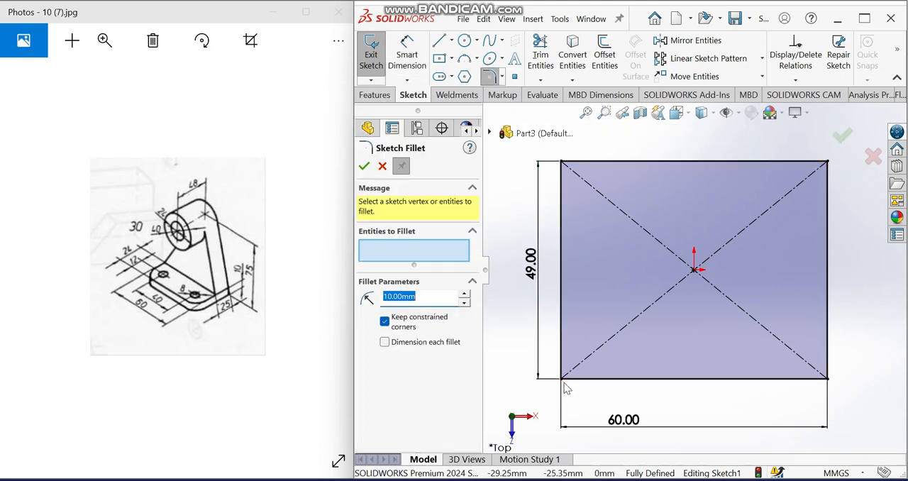
left_click(563, 380)
left_click(827, 379)
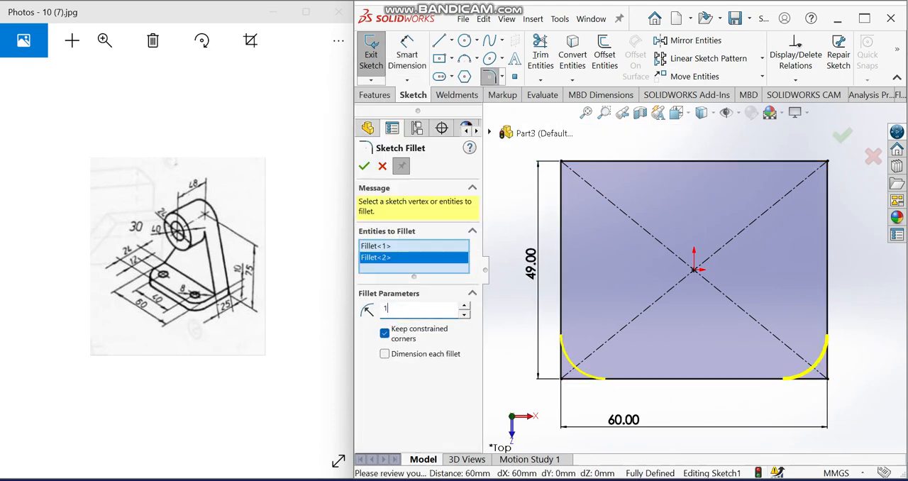
left_click(522, 298)
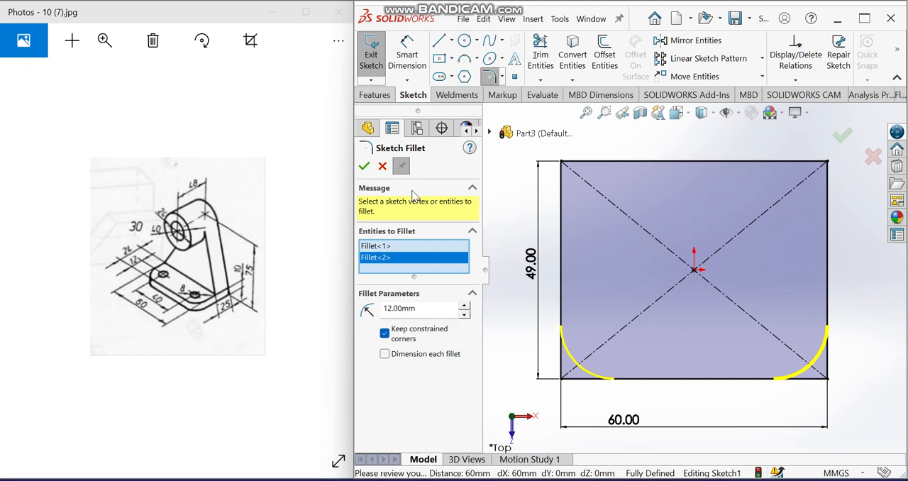
left_click(364, 168)
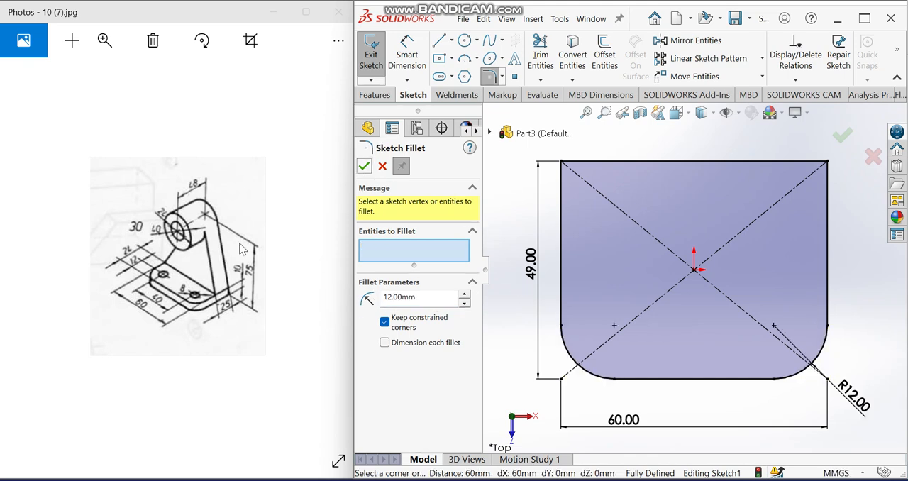
Step: Sketch two circles, about 11 mm and 12.5 mm in diameter, centred on the centre points of the two corner fillets
left_click(465, 41)
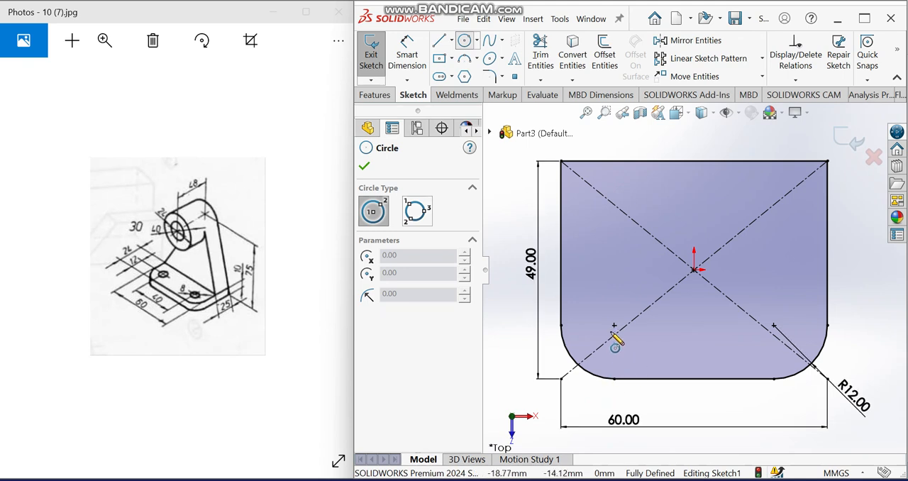
left_click_drag(614, 325, 635, 338)
left_click_drag(774, 325, 763, 353)
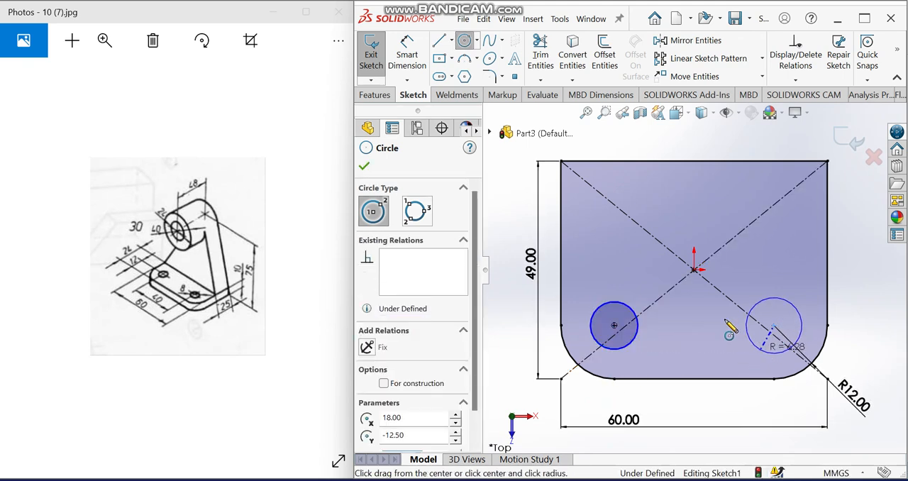
Step: Dimension both hole circles in the base sketch with a diameter of 12 mm
left_click(406, 50)
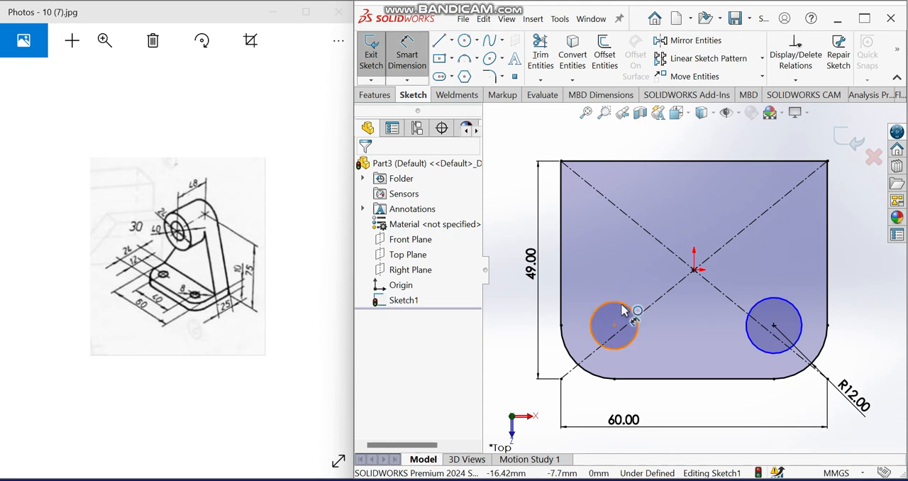
left_click(626, 306)
left_click(511, 327)
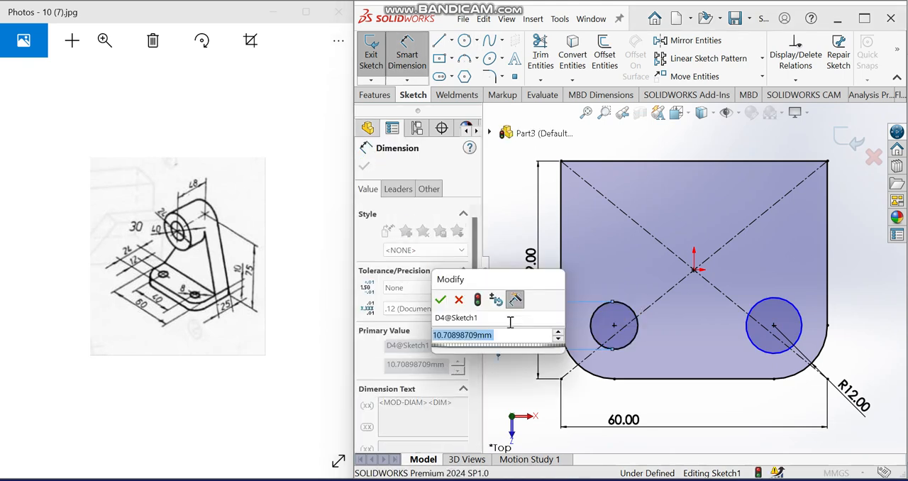
type("12")
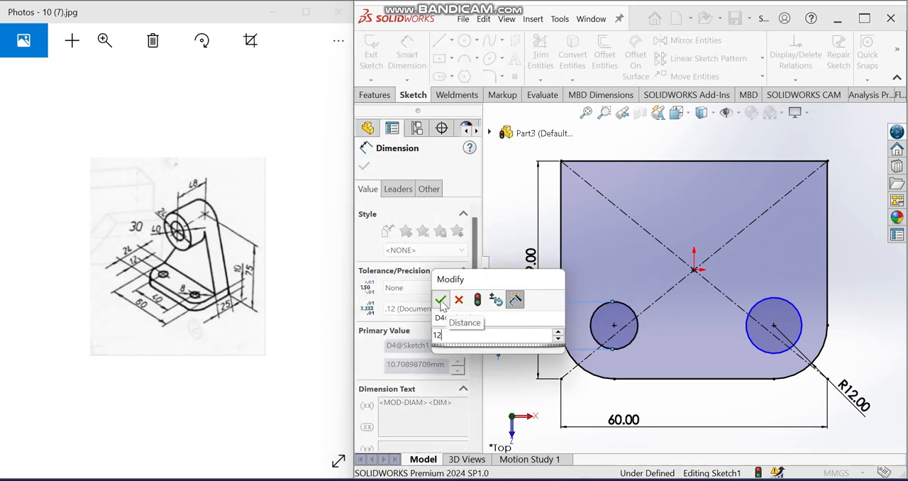
left_click(441, 300)
left_click(757, 349)
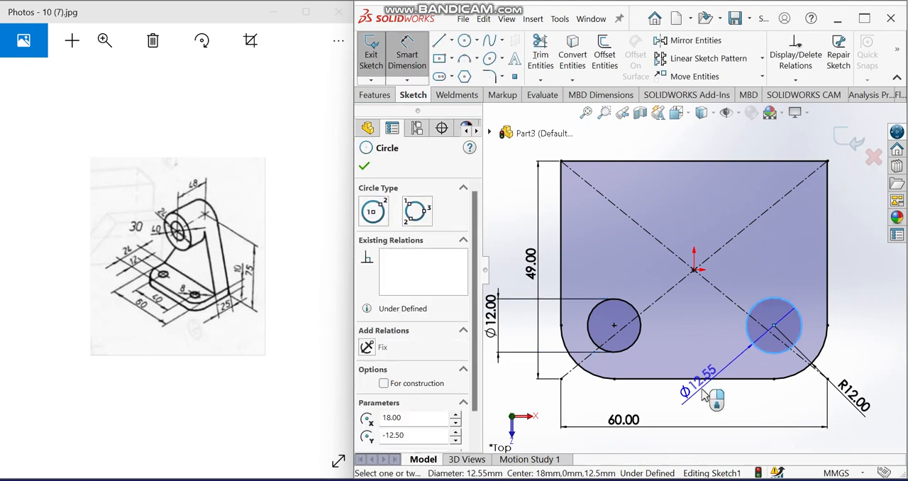
left_click(702, 395)
type("12")
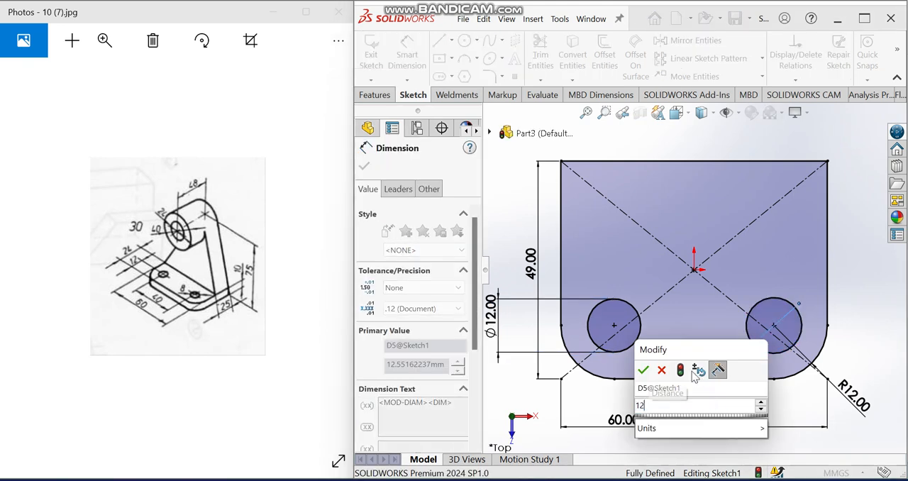
left_click(644, 369)
Step: Extrude the base plate profile 10 mm as a blind boss from the sketch plane
key("f")
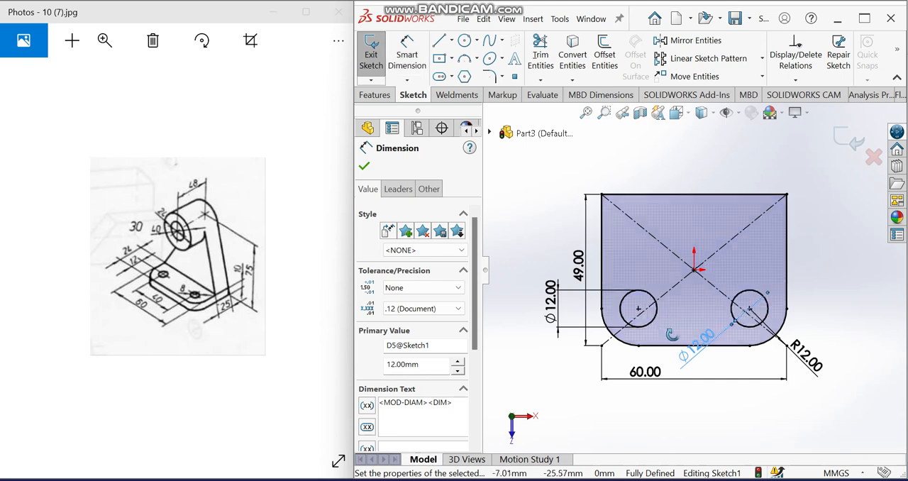
left_click(388, 95)
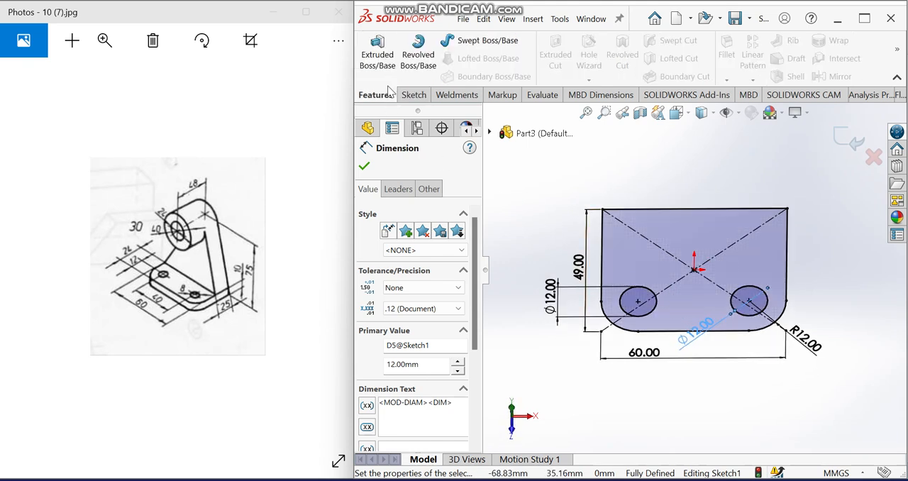
left_click(377, 51)
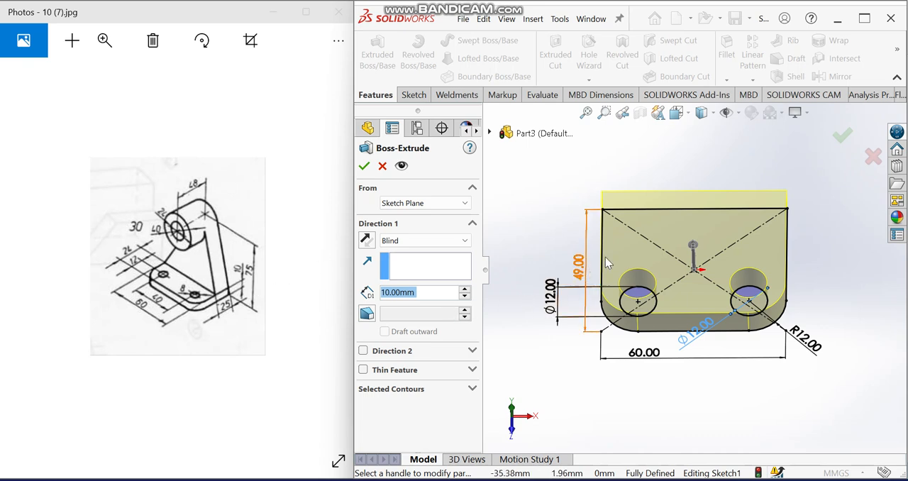
left_click(364, 166)
Step: Start a sketch on the plate's straight rear face and draw a vertical centerline about 52 mm up from the origin
middle_click_drag(689, 290, 771, 244)
left_click(774, 243)
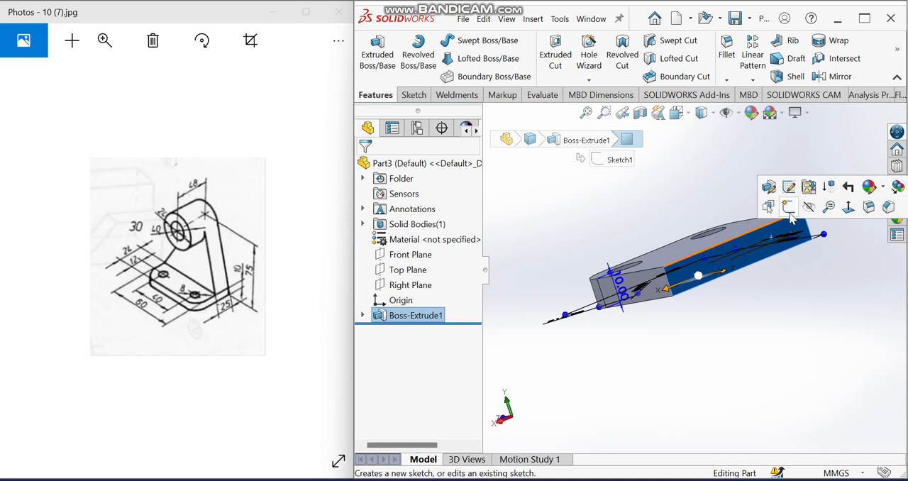
left_click(785, 218)
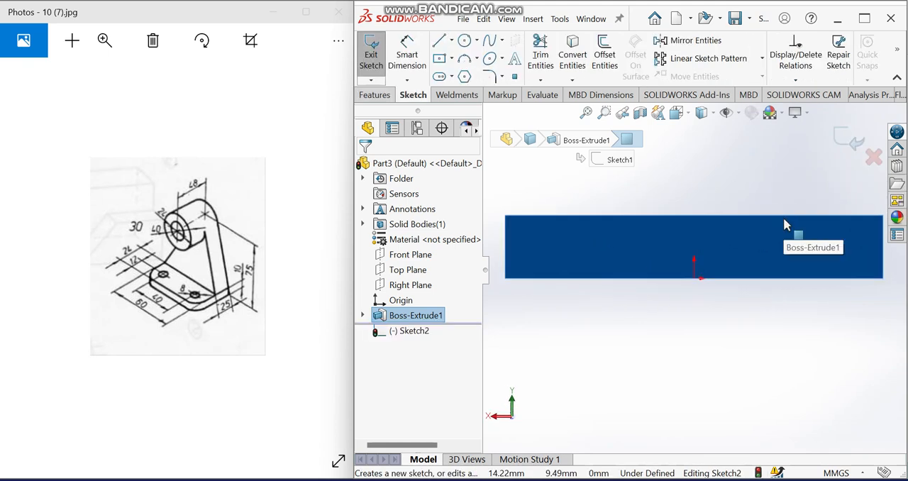
key("ctrl+8")
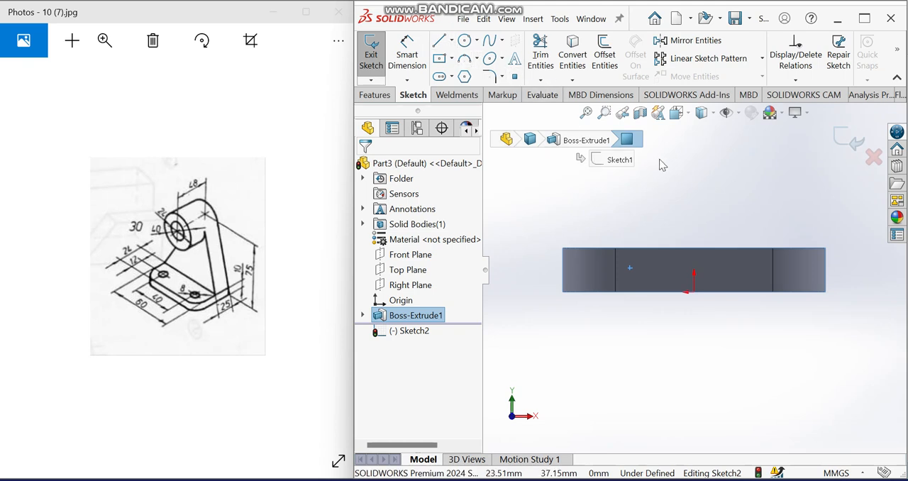
left_click(452, 40)
left_click(461, 76)
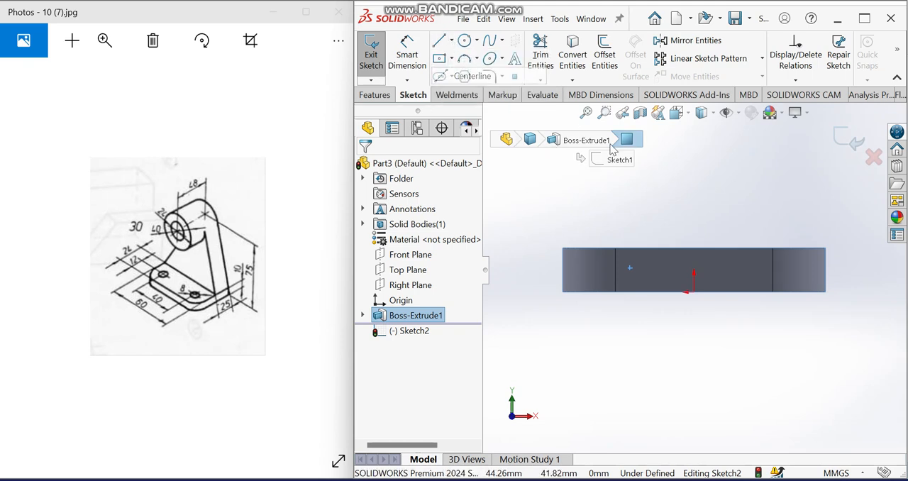
left_click(694, 292)
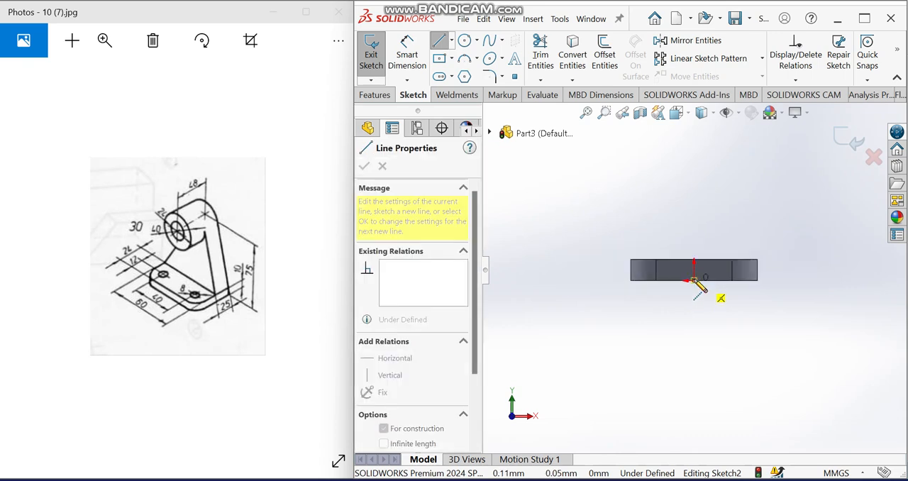
left_click(694, 171)
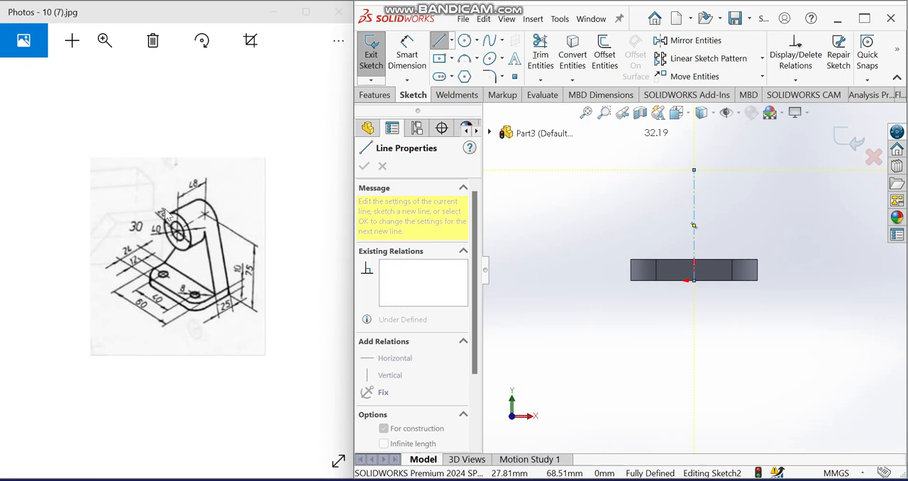
Step: Sketch two concentric circles, about 36 mm and 18 mm in diameter, centred on the centerline's upper endpoint
left_click(465, 41)
left_click(693, 171)
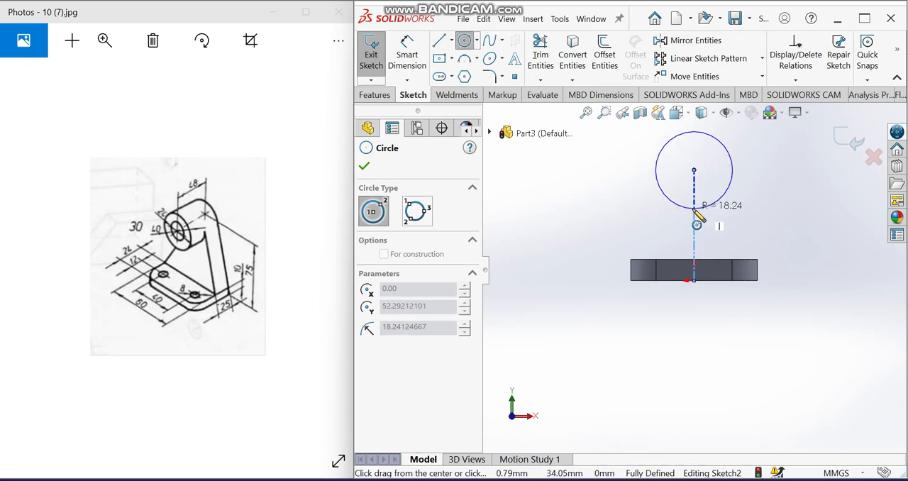
left_click(695, 209)
left_click(694, 170)
left_click(675, 168)
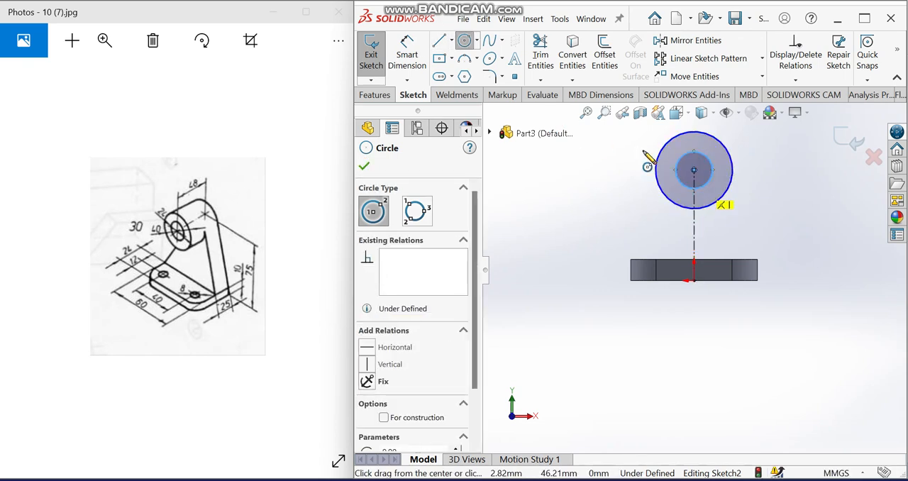
Step: Dimension the outer circle's diameter as 40 mm and the inner circle's diameter as 24 mm
left_click(408, 54)
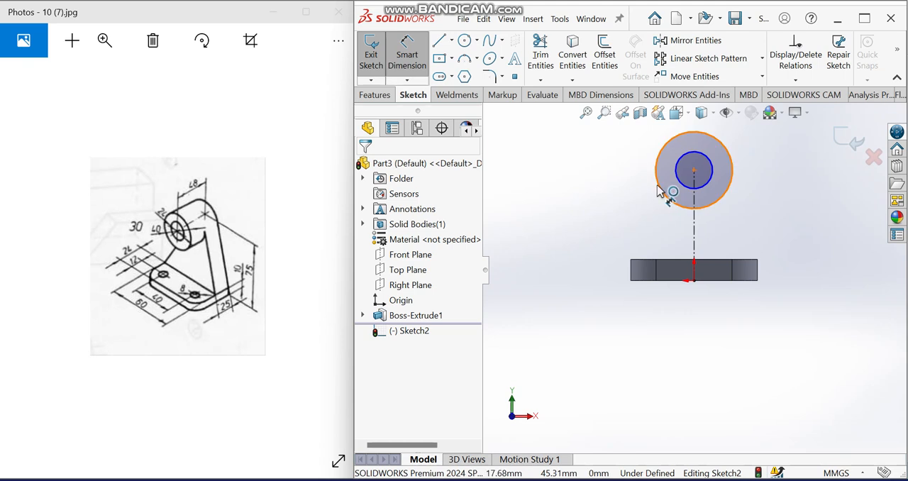
left_click(667, 196)
left_click(601, 185)
type("40")
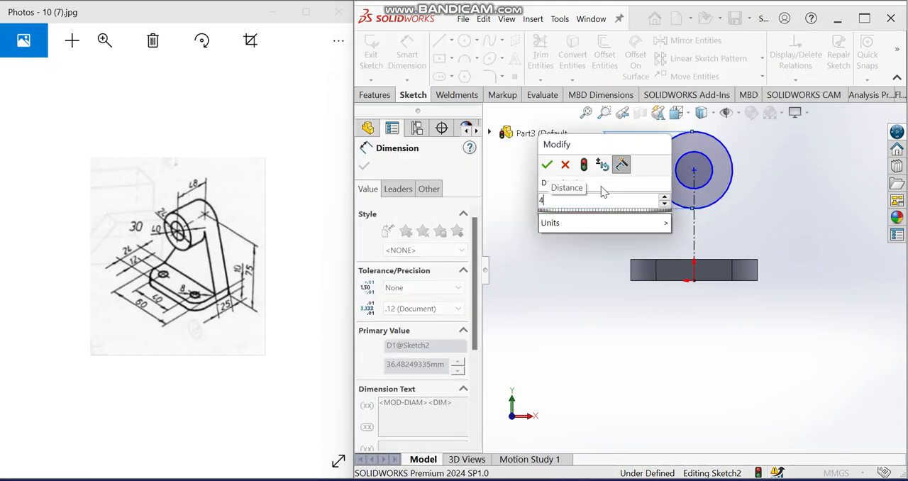
left_click(547, 164)
left_click(679, 186)
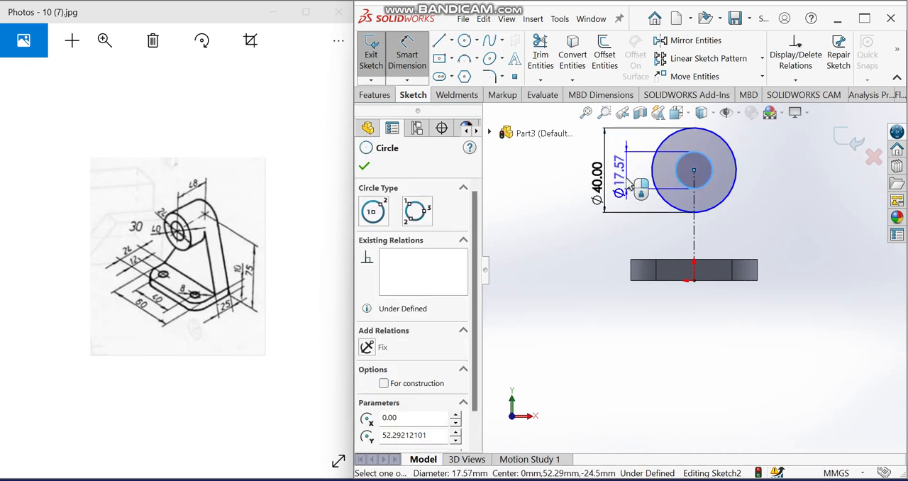
left_click(633, 189)
type("24")
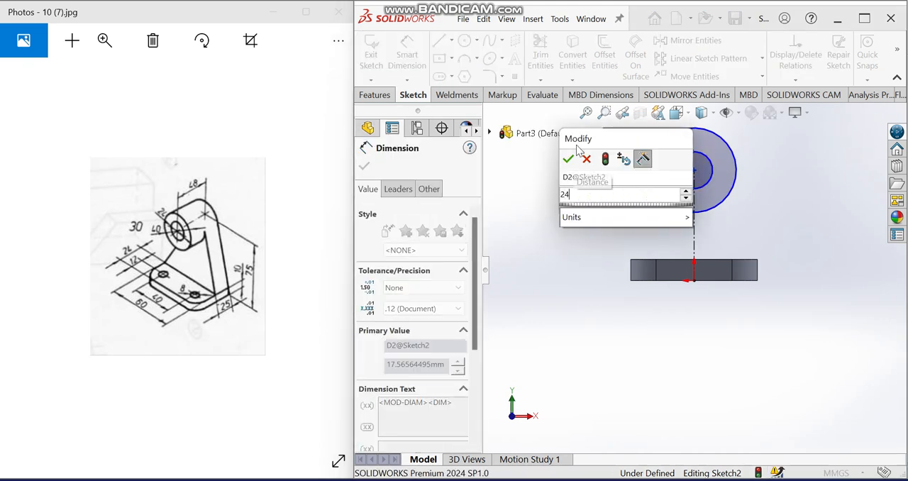
left_click(568, 159)
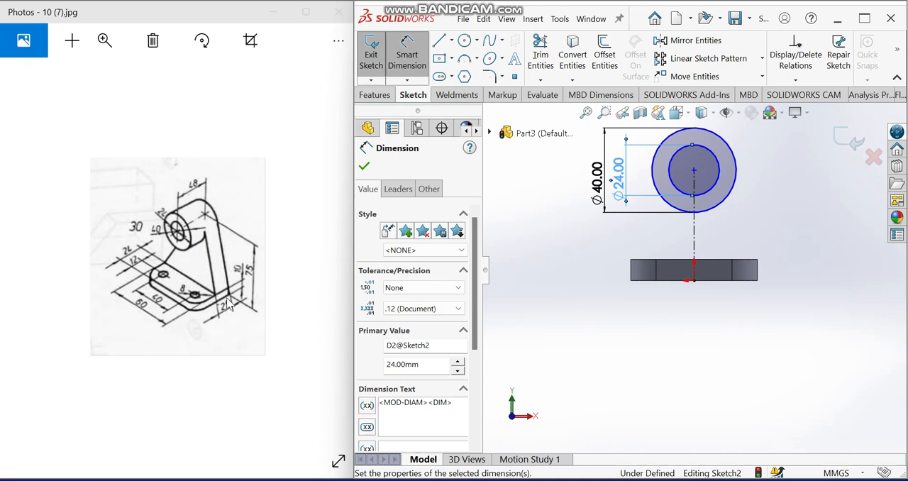
Step: Dimension the height of the circles' centre above the base plate's bottom edge as 75 mm
left_click(693, 172)
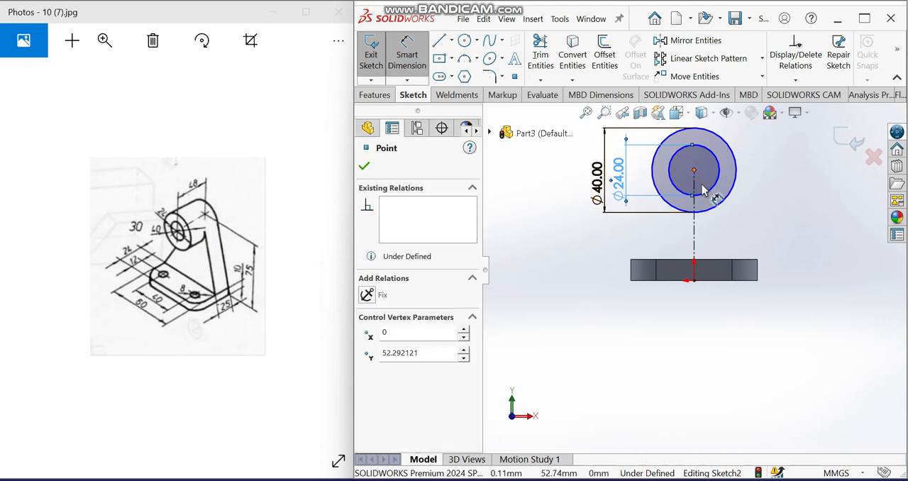
left_click(740, 281)
left_click(801, 284)
type("7")
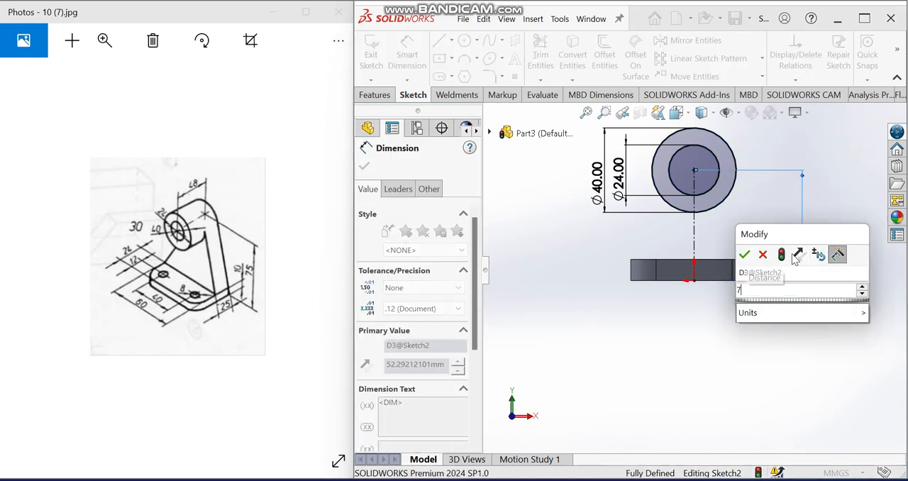
left_click(745, 255)
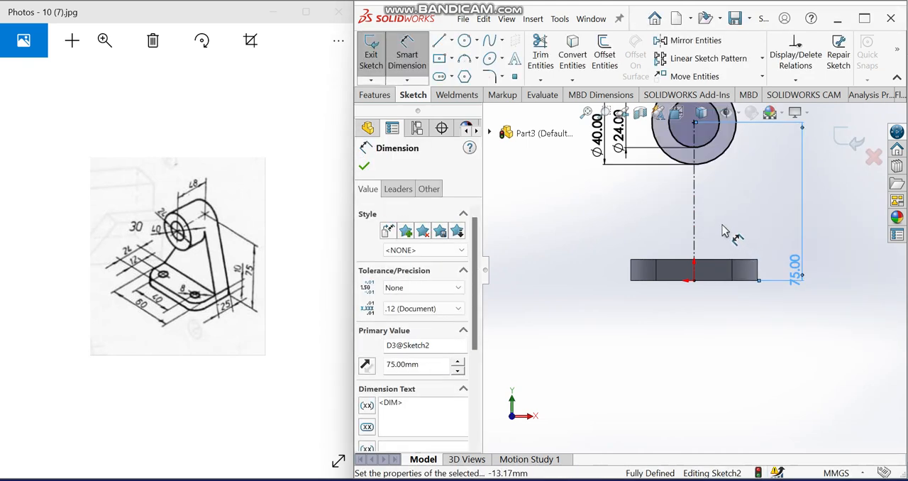
Step: Draw a line chain from the outer circle's side quadrant to the plate's upper corner, along its top edge, and up to the opposite quadrant
scroll(725, 232, "up", 4)
left_click(439, 40)
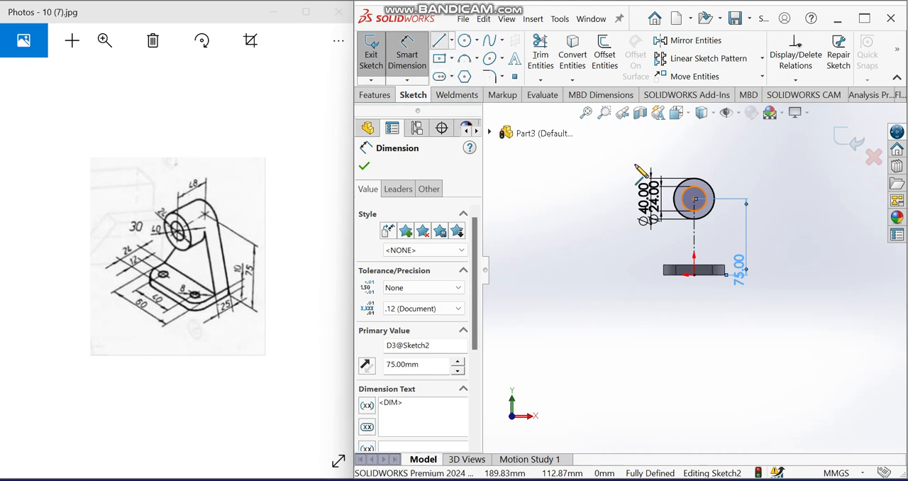
left_click(715, 200)
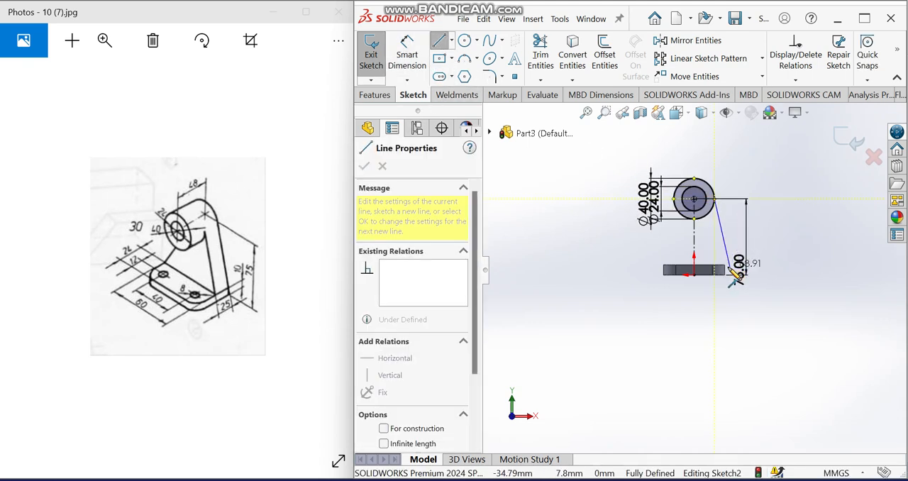
left_click(725, 266)
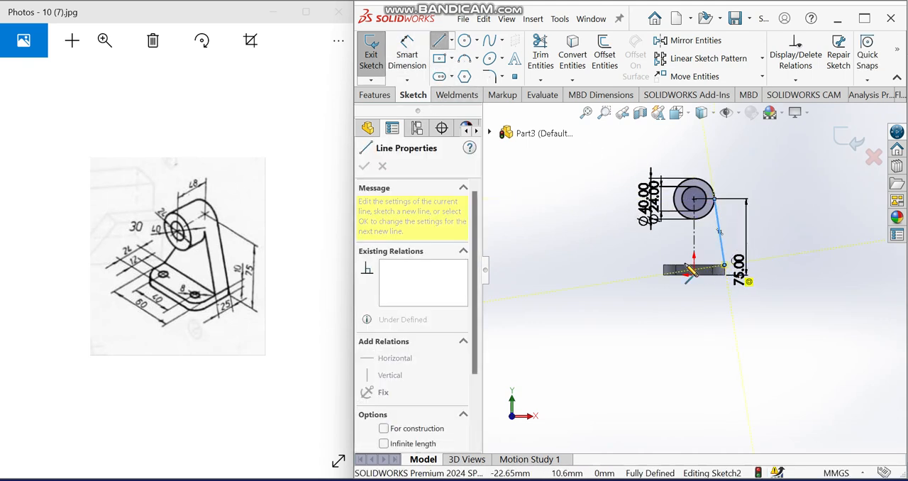
left_click(662, 267)
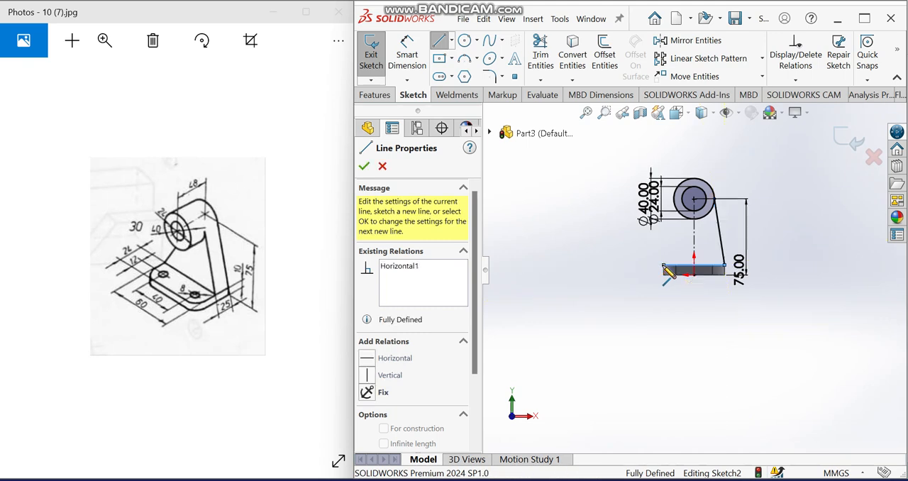
scroll(667, 203, "down", 4)
left_click(682, 202)
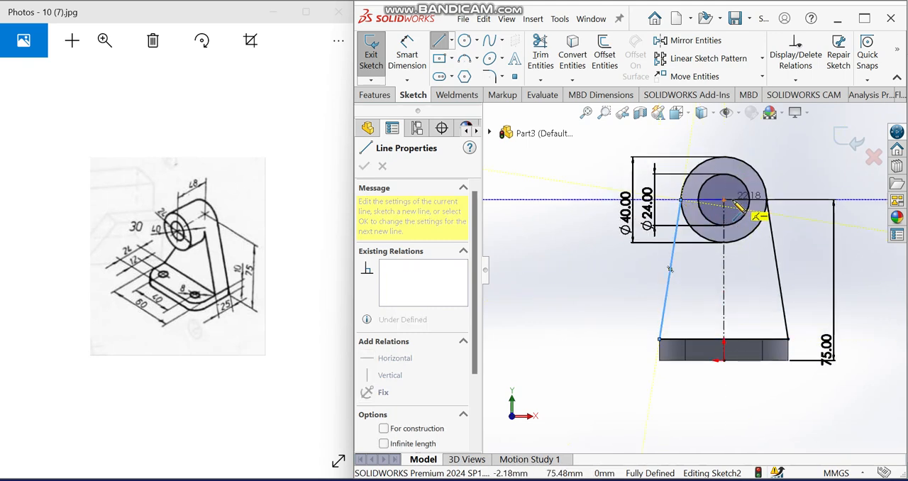
scroll(692, 270, "up", 3)
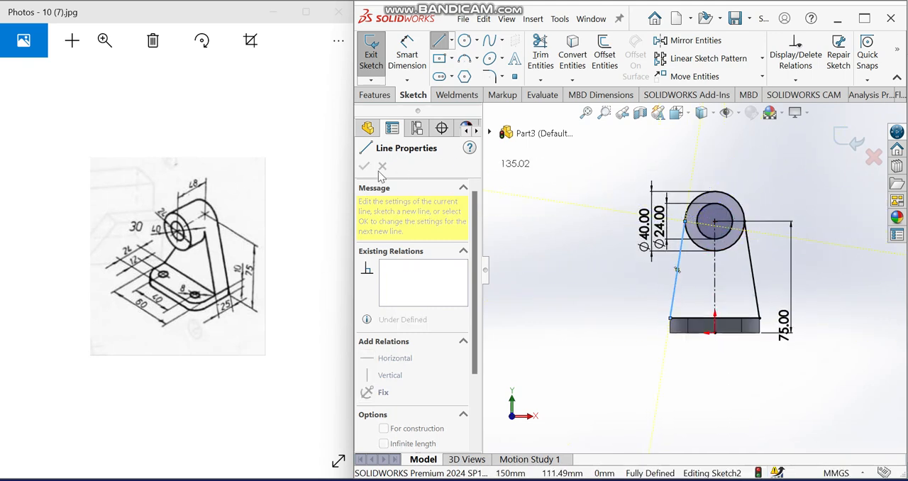
key("Escape")
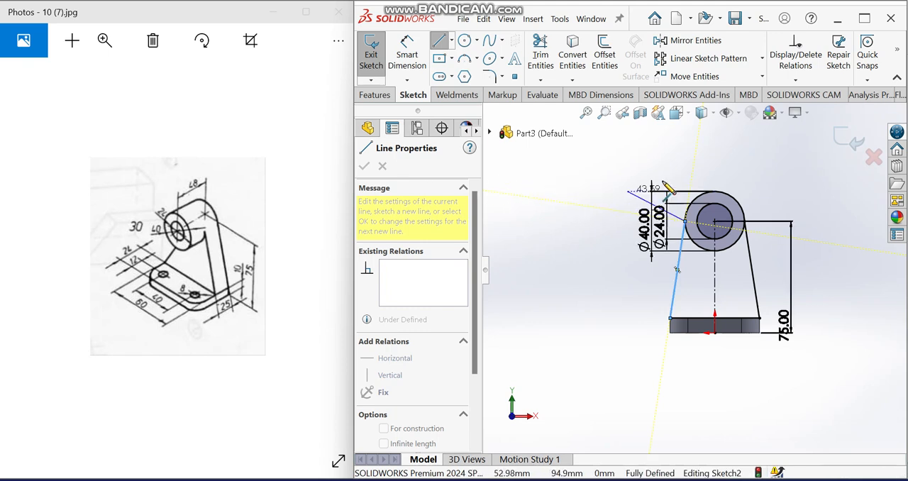
Step: Extrude the two web regions between the plate and the outer circle as a 25 mm blind boss, reversed to run over the base plate
middle_click_drag(723, 215, 705, 221)
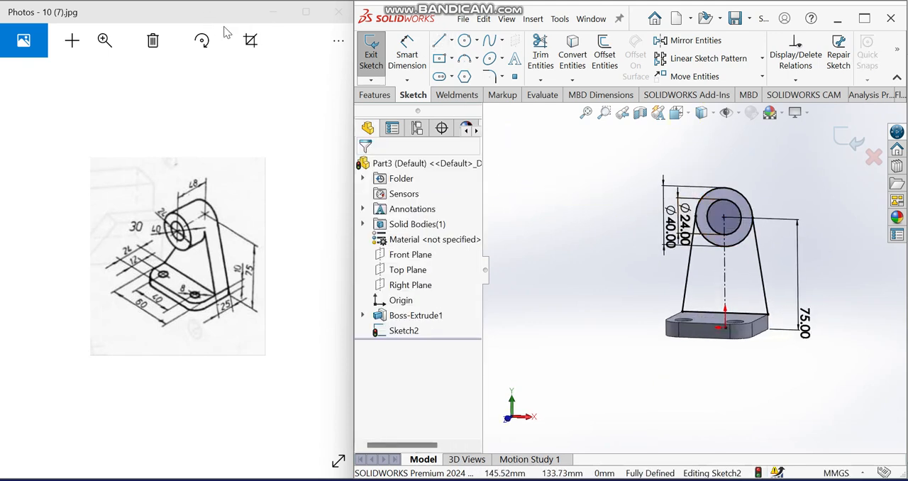
left_click(369, 94)
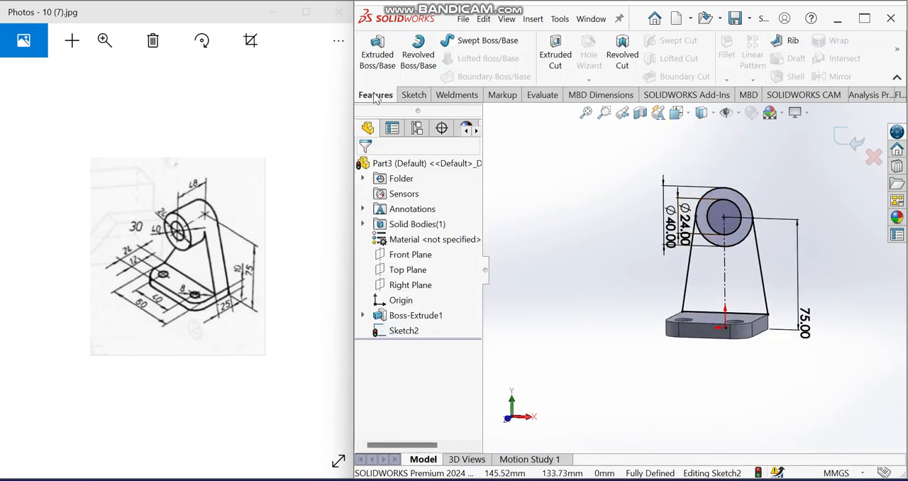
left_click(376, 57)
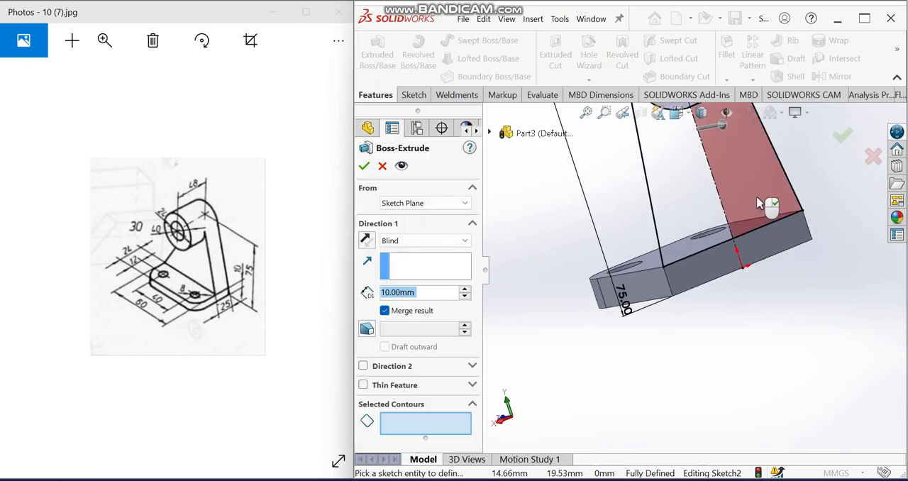
left_click(760, 204)
left_click(683, 209)
mouse_move(684, 209)
middle_mouse_down()
mouse_move(775, 190)
mouse_move(665, 227)
middle_mouse_up()
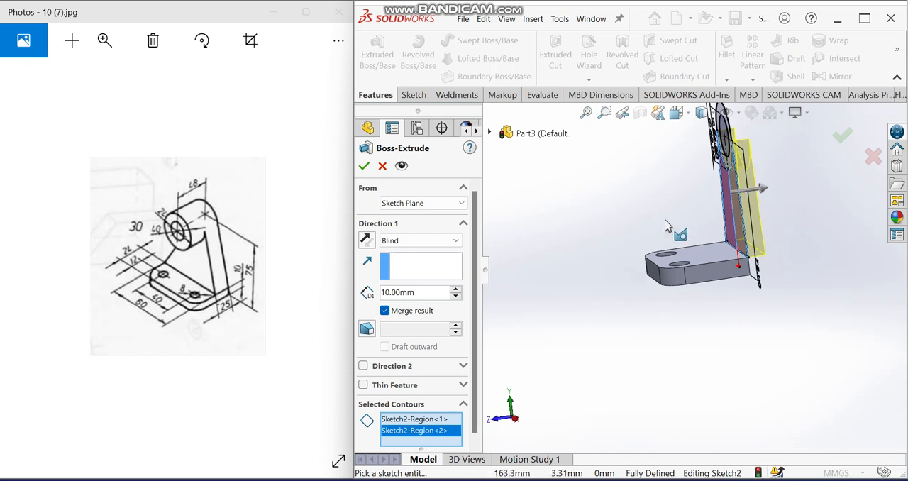
left_click(374, 239)
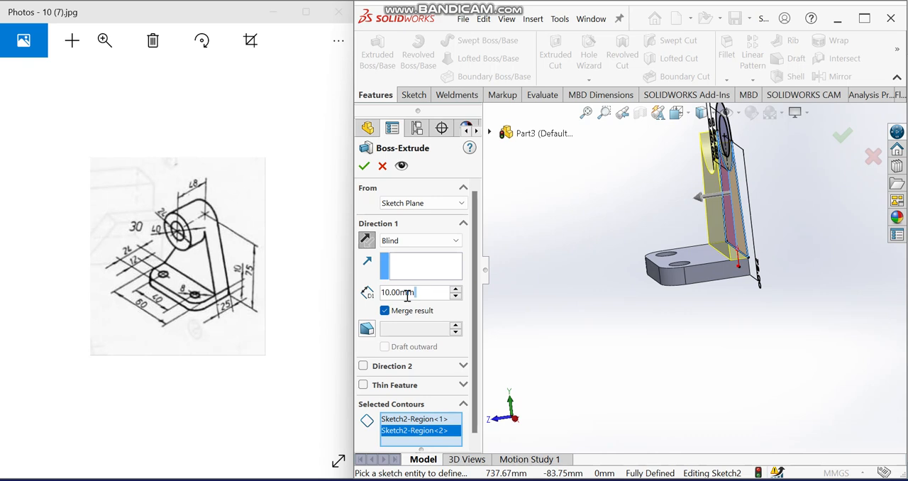
type("25")
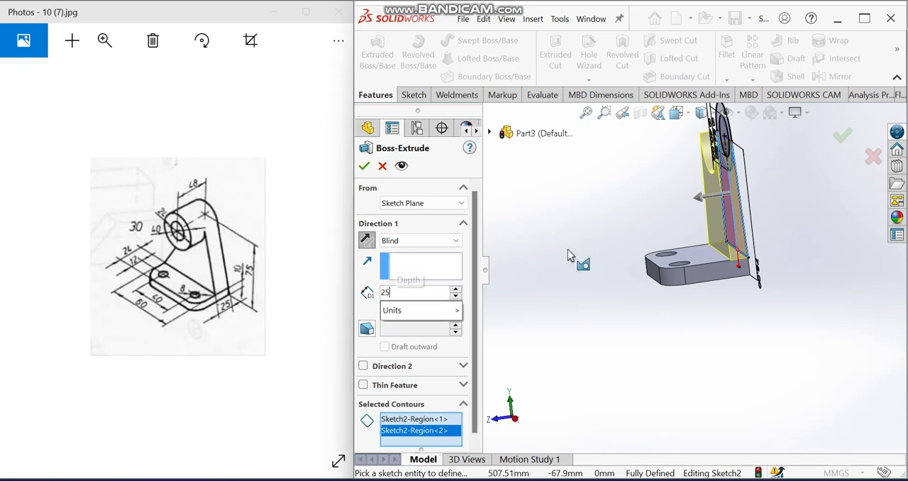
key("Return")
scroll(630, 206, "up", 3)
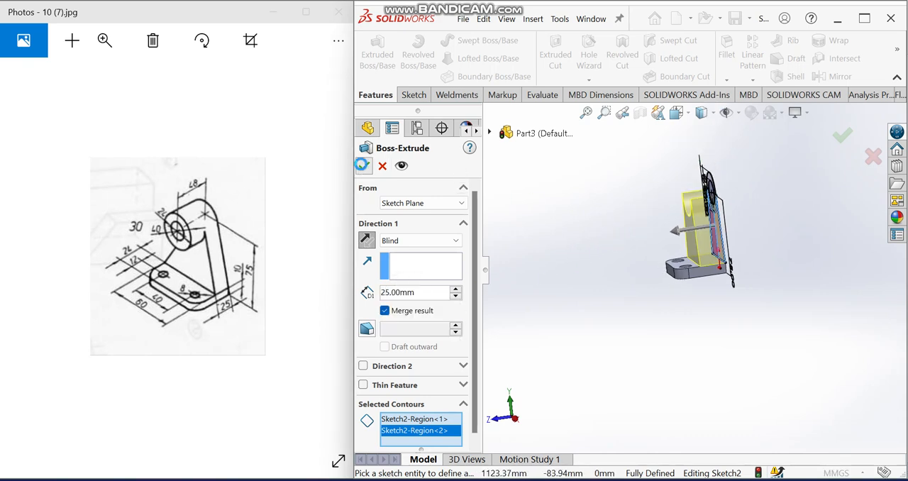
left_click(364, 166)
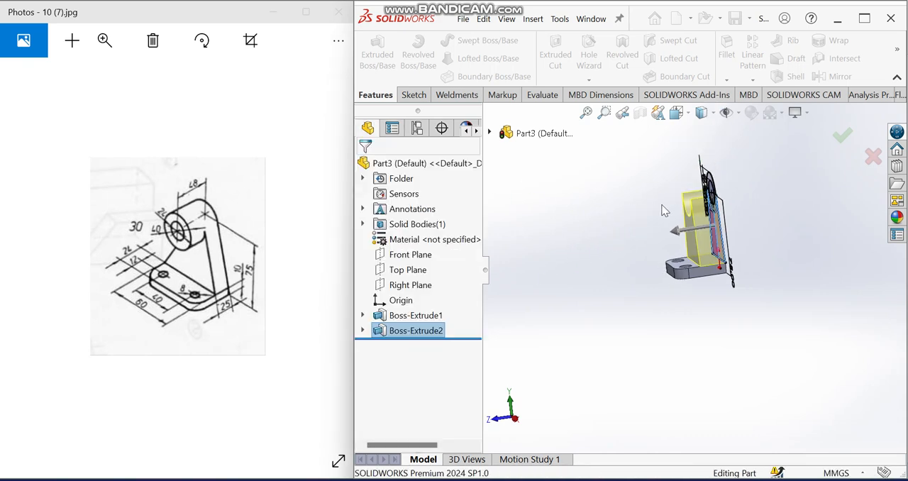
Step: Reuse the upright's sketch to extrude the ring between the circles as a 48 mm blind boss, reversed to run over the base plate
left_click(364, 331)
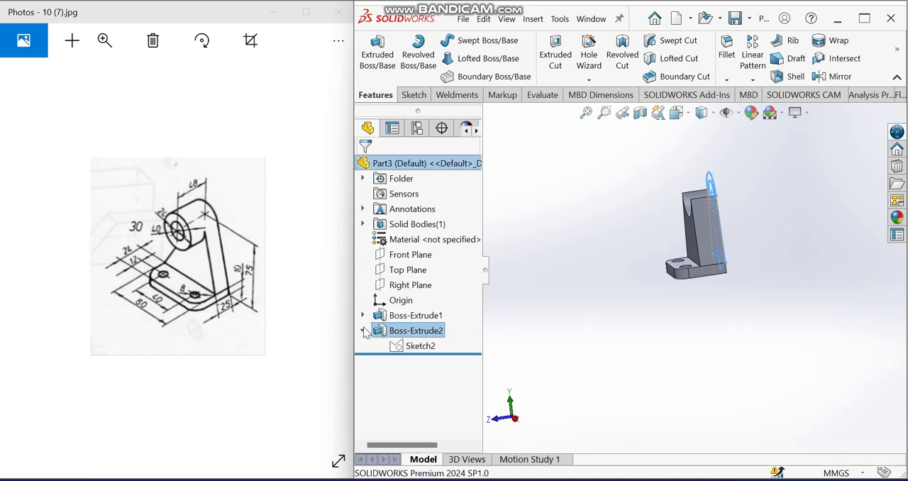
left_click(410, 346)
left_click(374, 59)
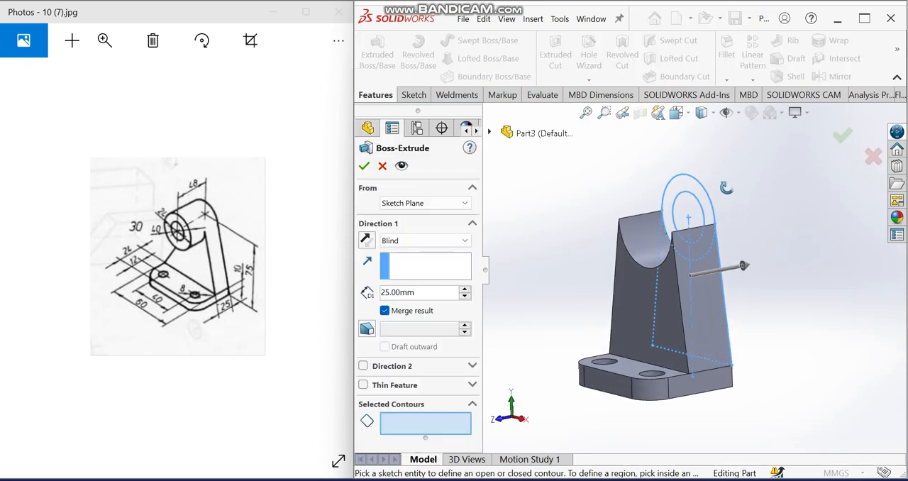
left_click(683, 183)
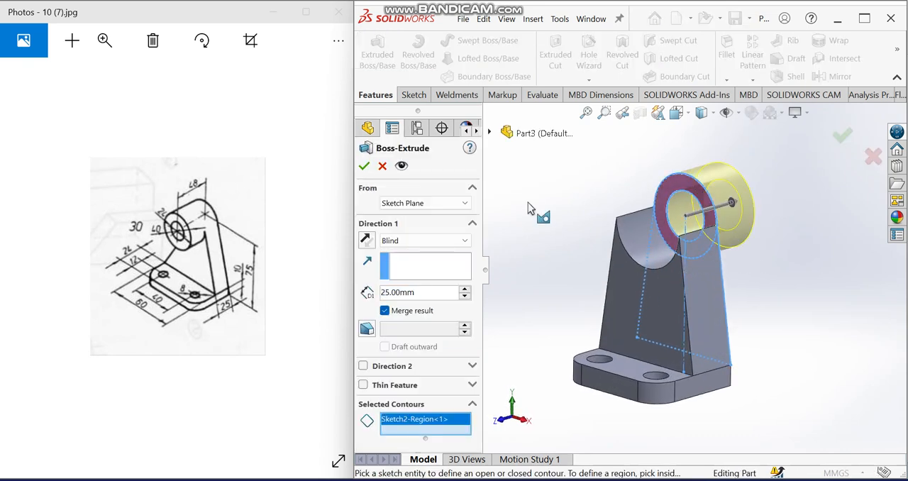
left_click(368, 242)
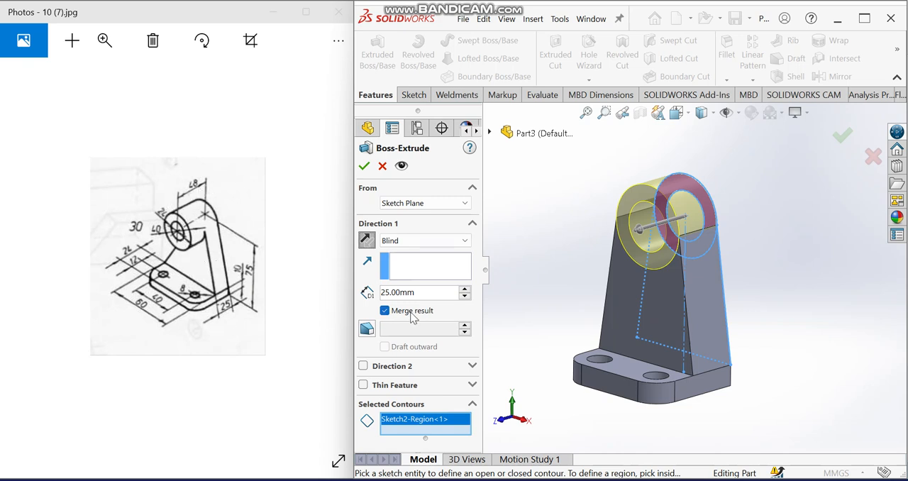
type("48")
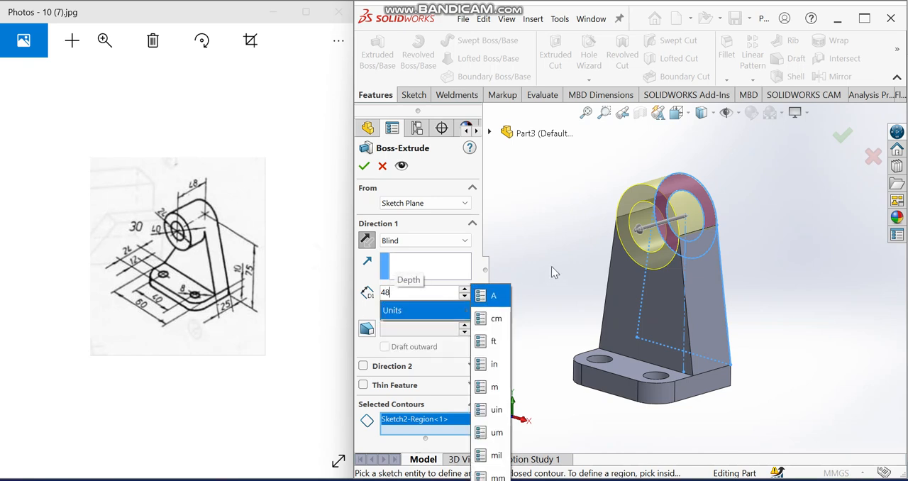
key("Return")
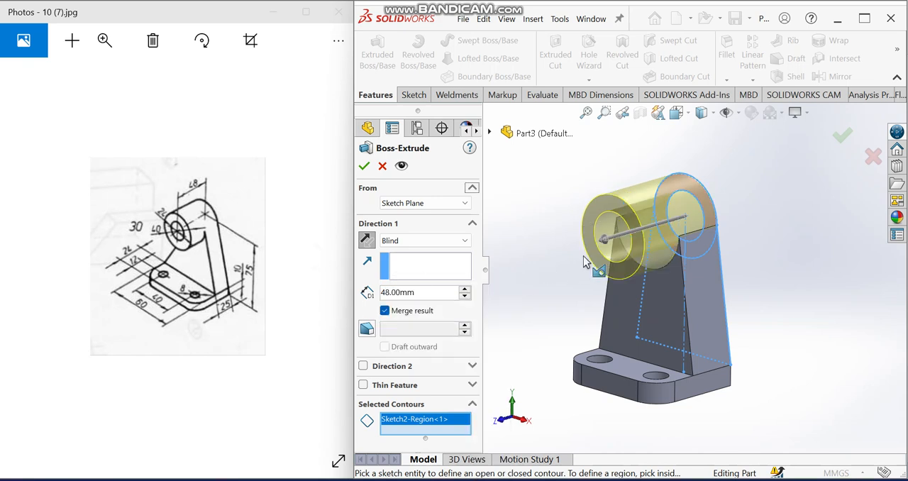
left_click(365, 167)
middle_click_drag(721, 254, 743, 254)
scroll(734, 241, "up", 3)
key("ctrl+7")
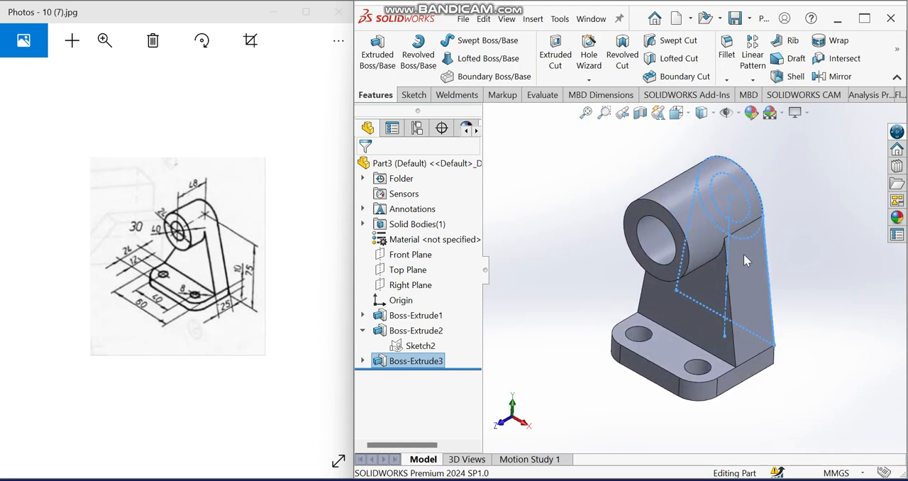